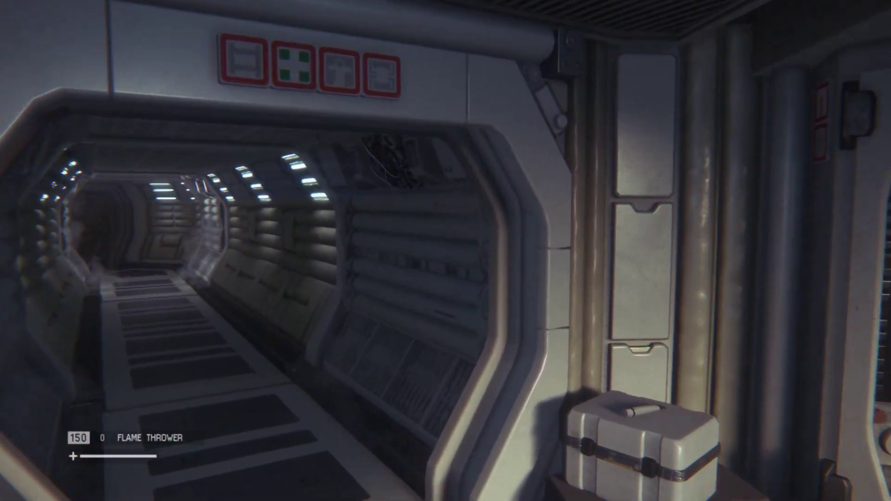
# Walk down the corridors and into the lit room.
pyautogui.press('w')
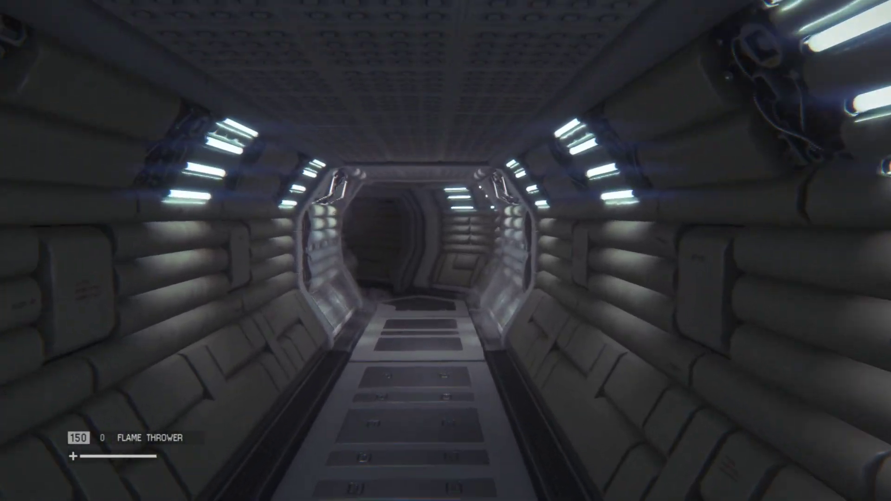
pyautogui.press('w')
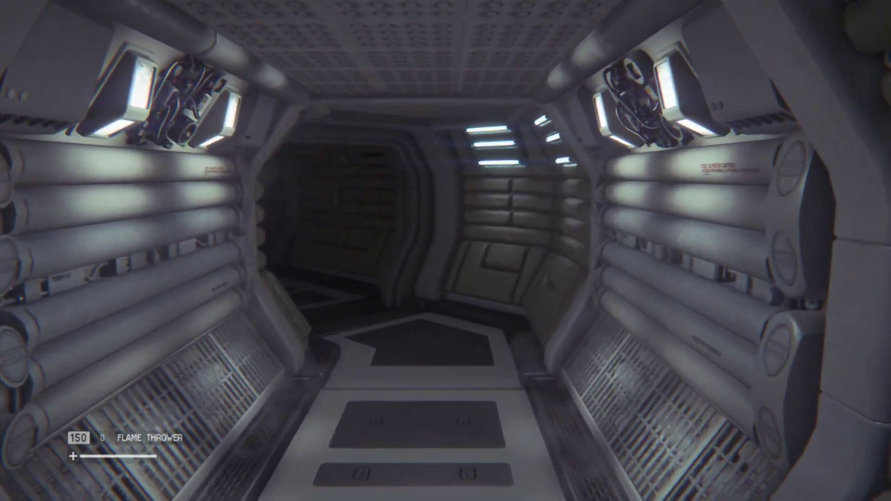
pyautogui.press('w')
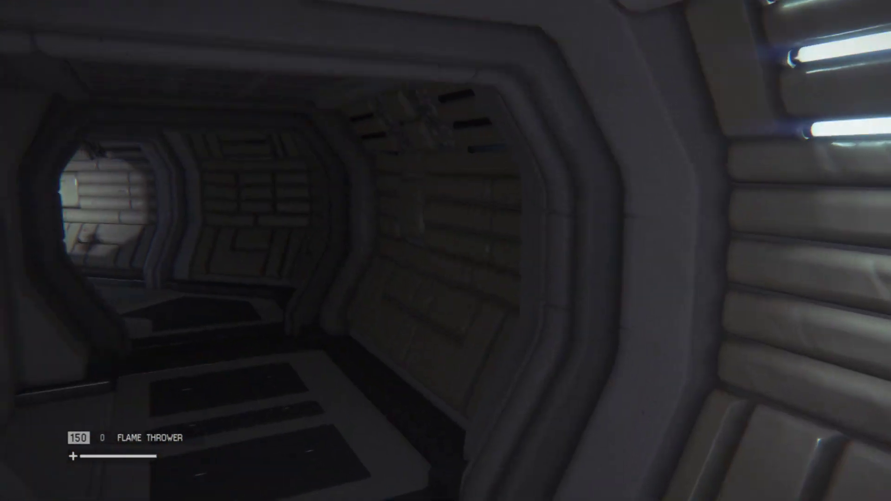
pyautogui.press('w')
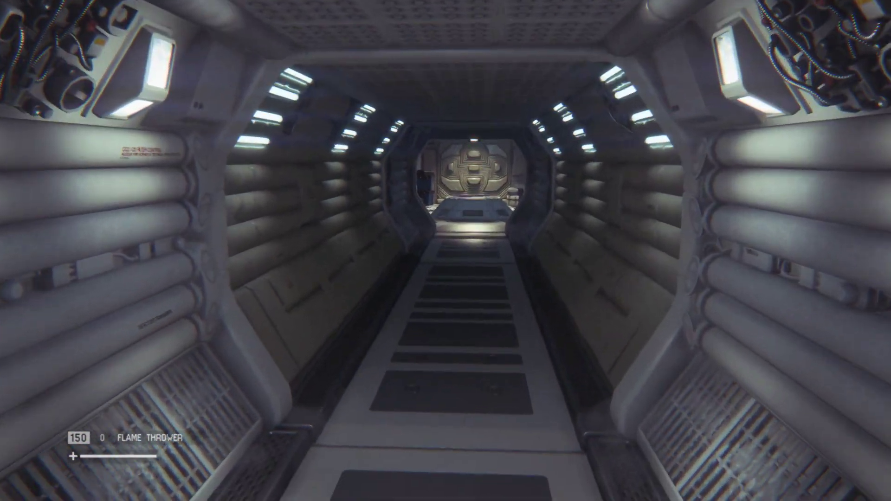
pyautogui.press('w')
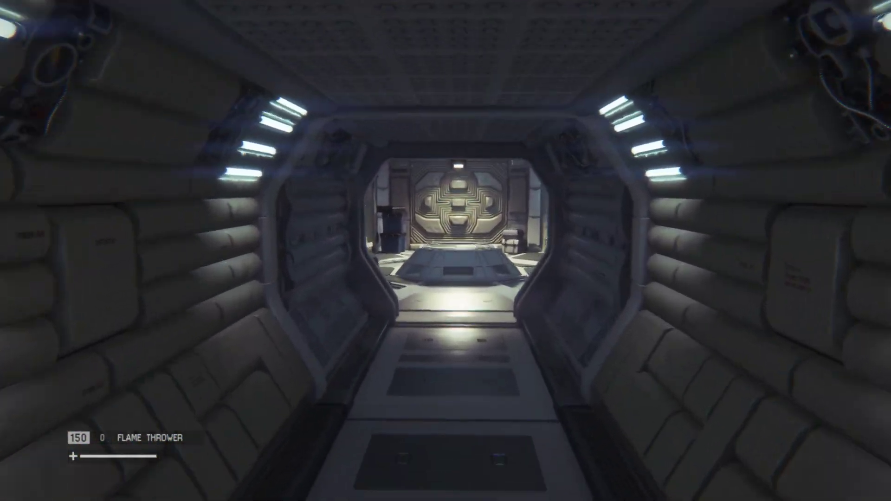
pyautogui.press('w')
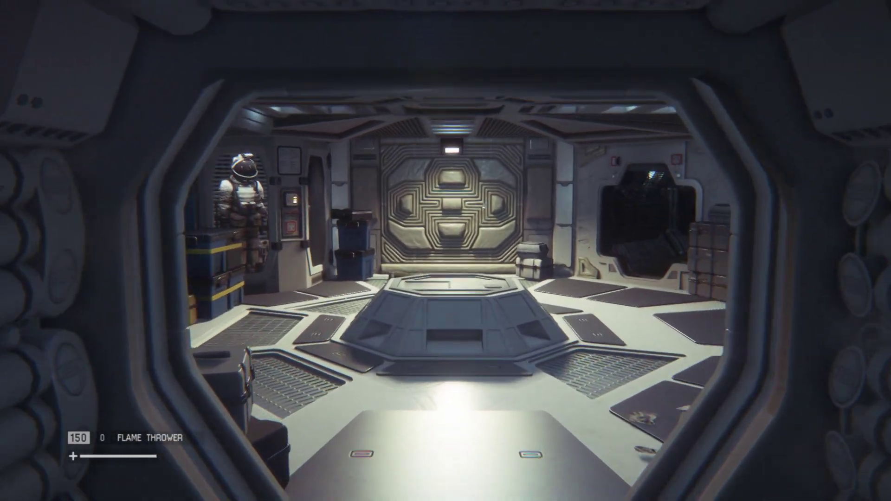
# Raise the flamethrower showing 150 fuel, lower it, and switch to Cheat Engine.
pyautogui.press('4')
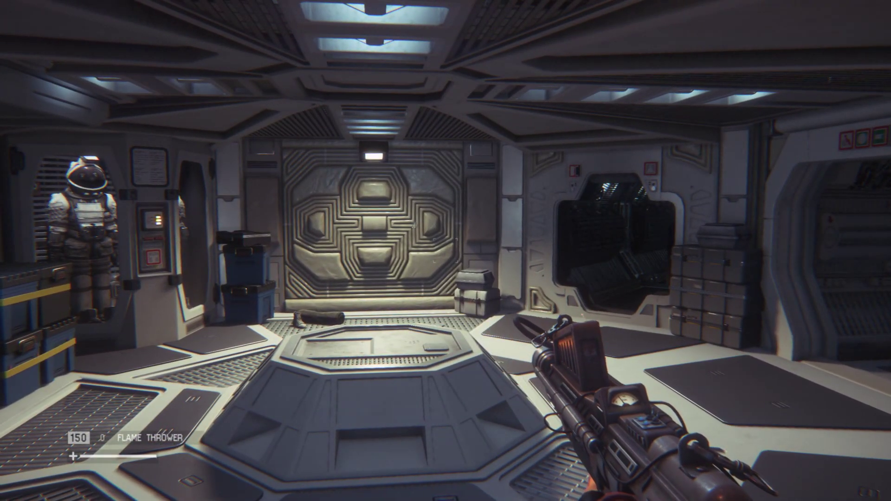
pyautogui.press('h')
pyautogui.hotkey('alt', 'Tab')
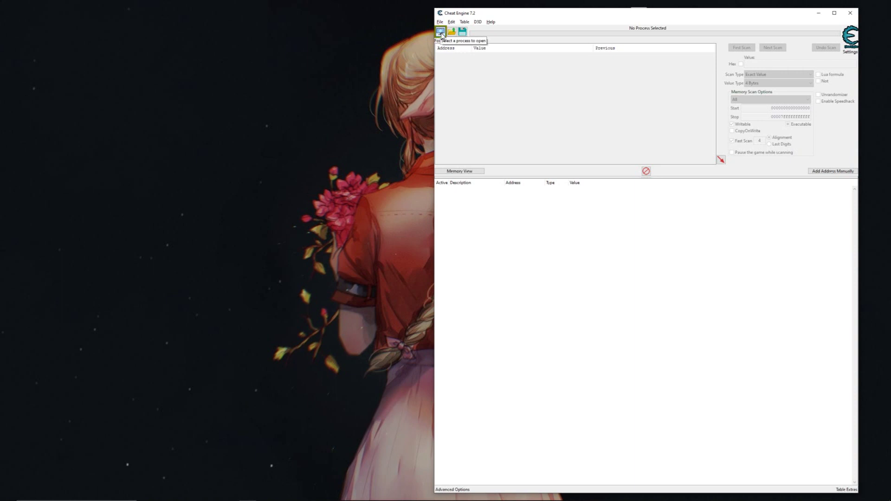
# Attach Cheat Engine to the Alien Isolation process, then return to the game.
pyautogui.click(441, 32)
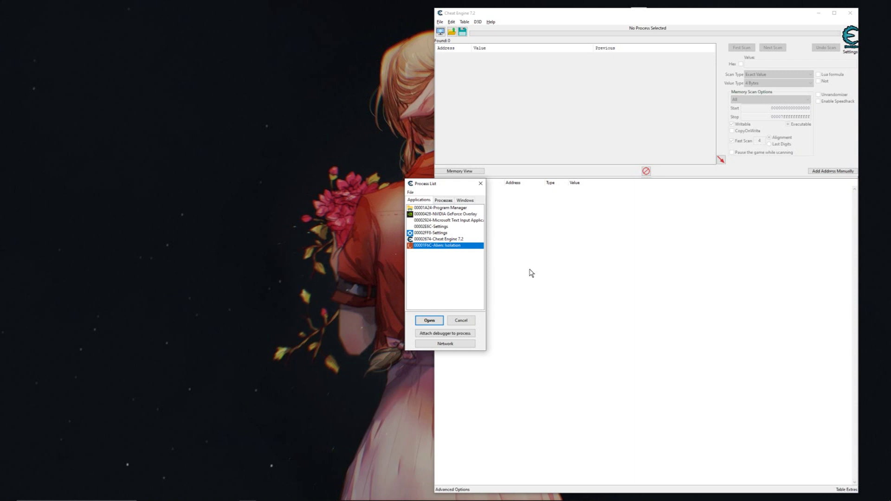
pyautogui.click(429, 321)
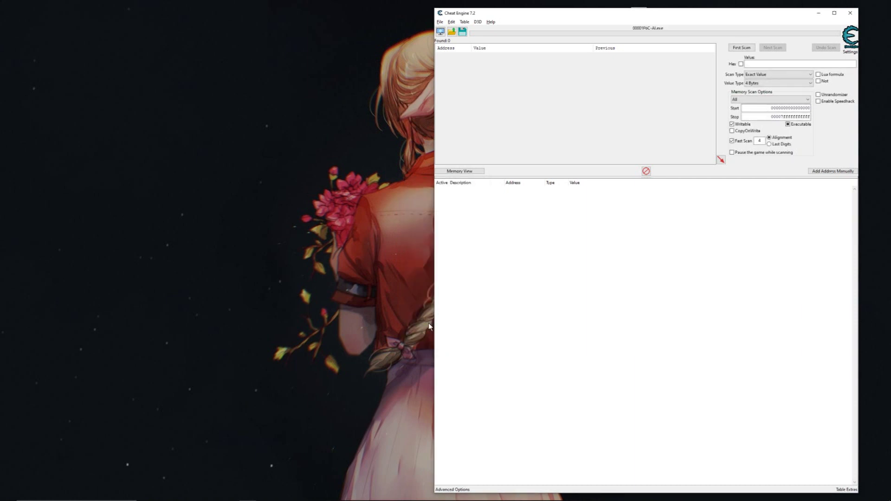
pyautogui.hotkey('alt', 'Tab')
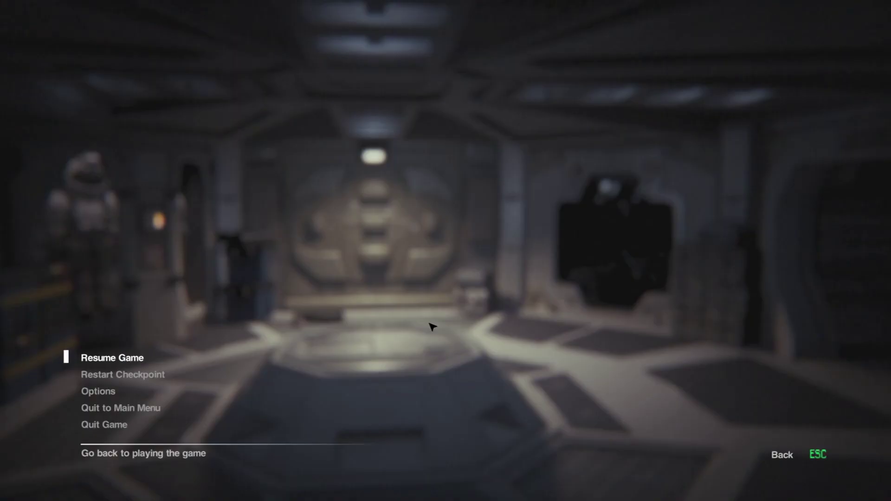
pyautogui.press('Escape')
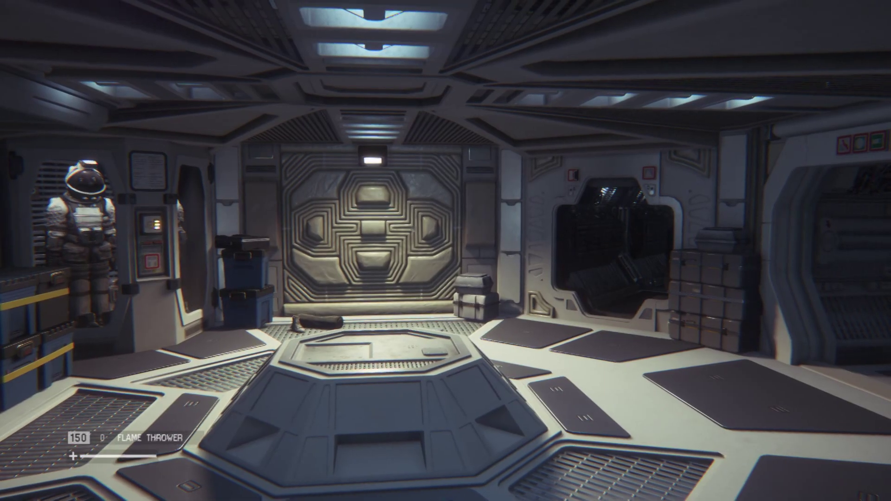
pyautogui.press('1')
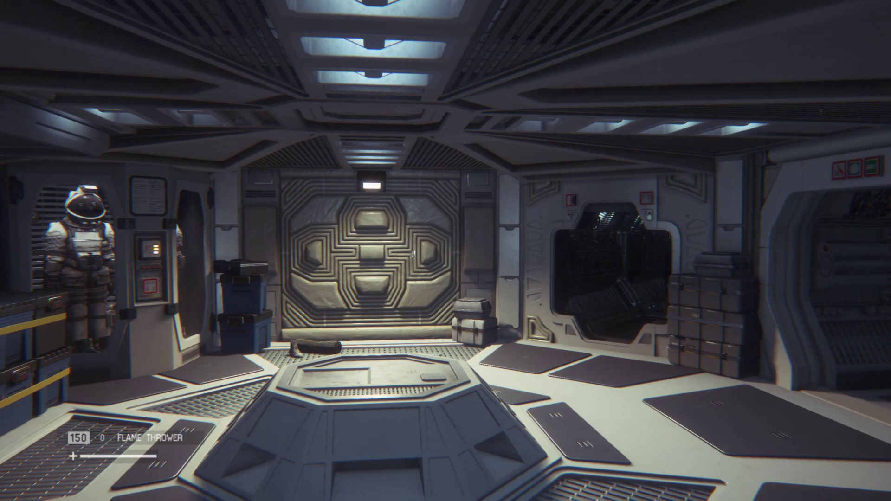
pyautogui.hotkey('alt', 'Tab')
# Run a first scan for 150, finding about 1,259 addresses.
pyautogui.click(755, 65)
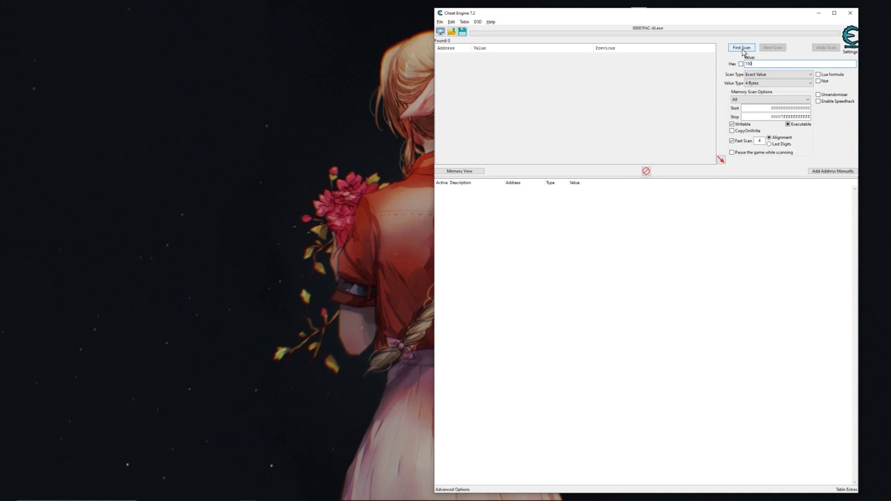
pyautogui.click(741, 48)
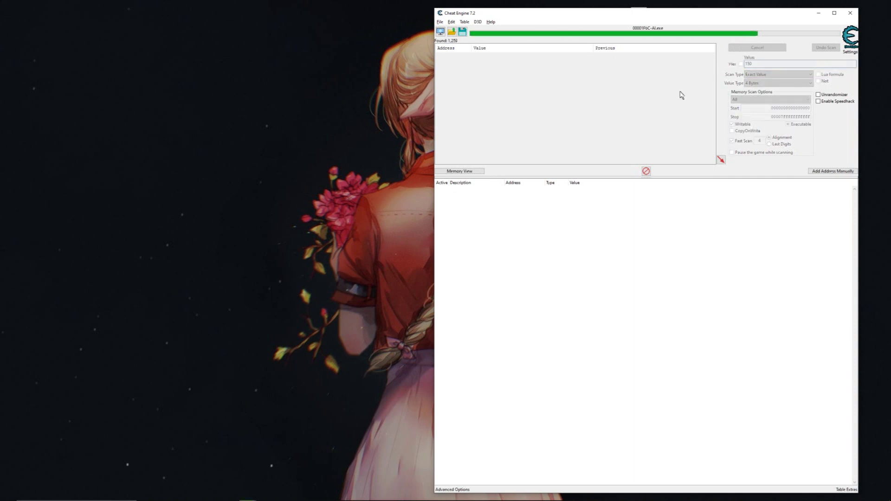
pyautogui.hotkey('alt', 'Tab')
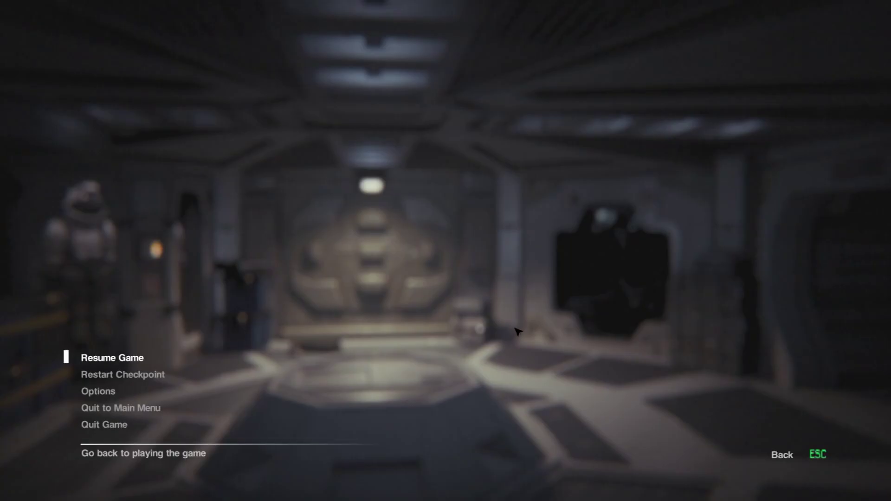
# Resume the game and fire the flamethrower until fuel drops to 140.
pyautogui.press('Escape')
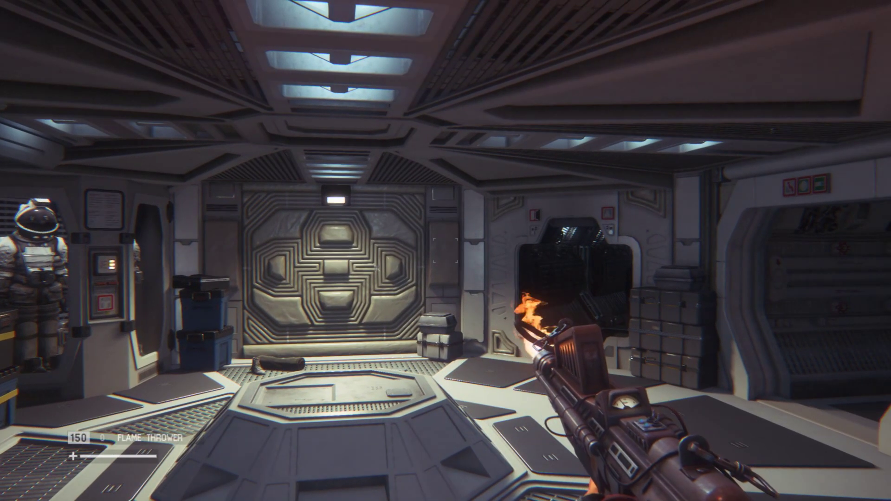
pyautogui.click(446, 250)
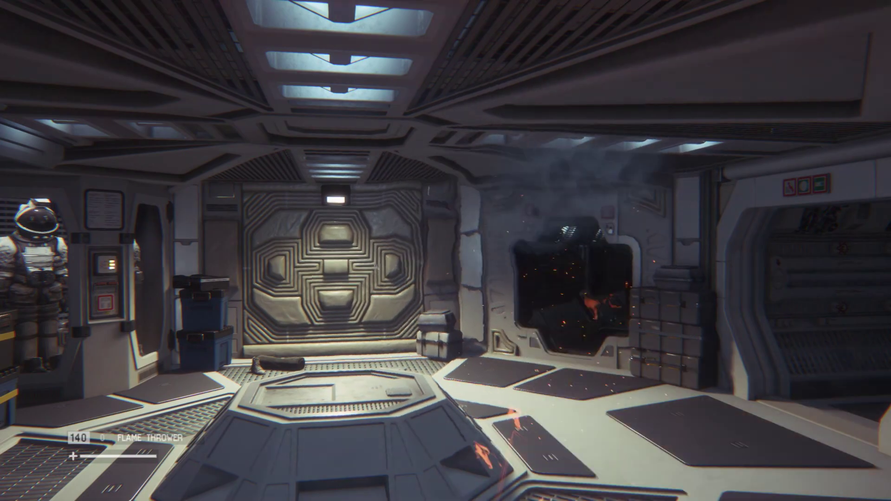
pyautogui.hotkey('alt', 'Tab')
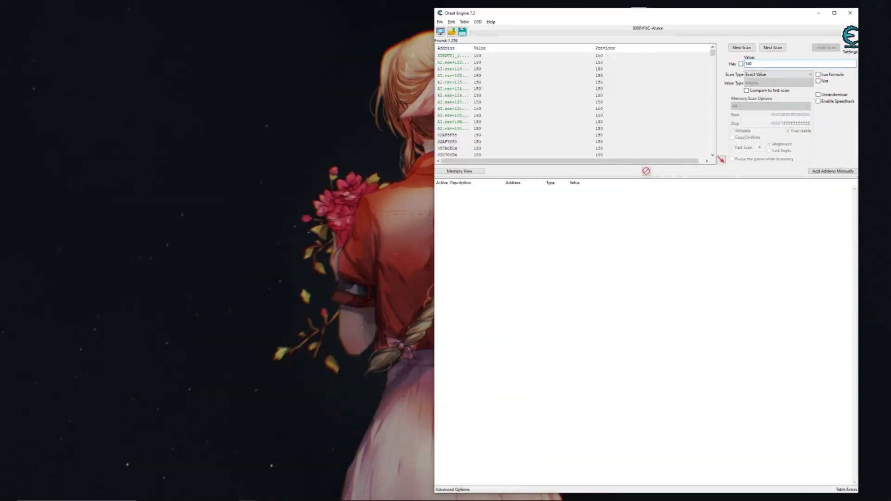
# Rescan for 140 to leave five addresses, then resume the game.
pyautogui.click(774, 50)
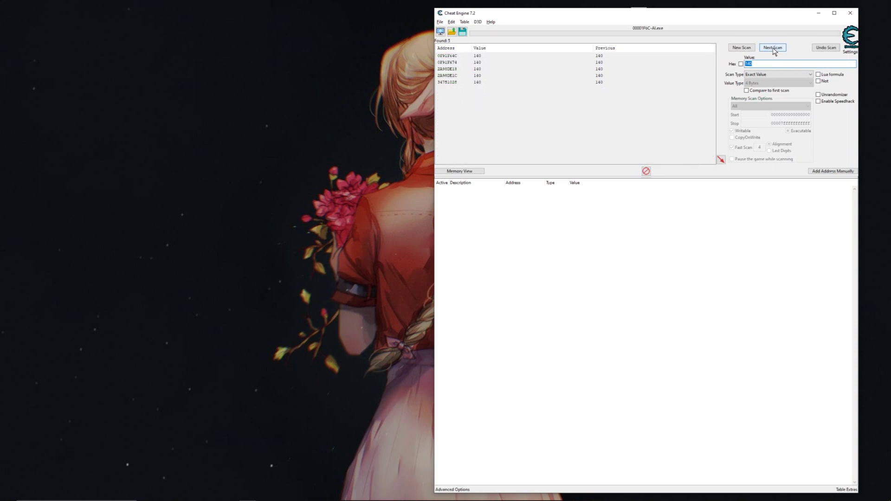
pyautogui.hotkey('alt', 'Tab')
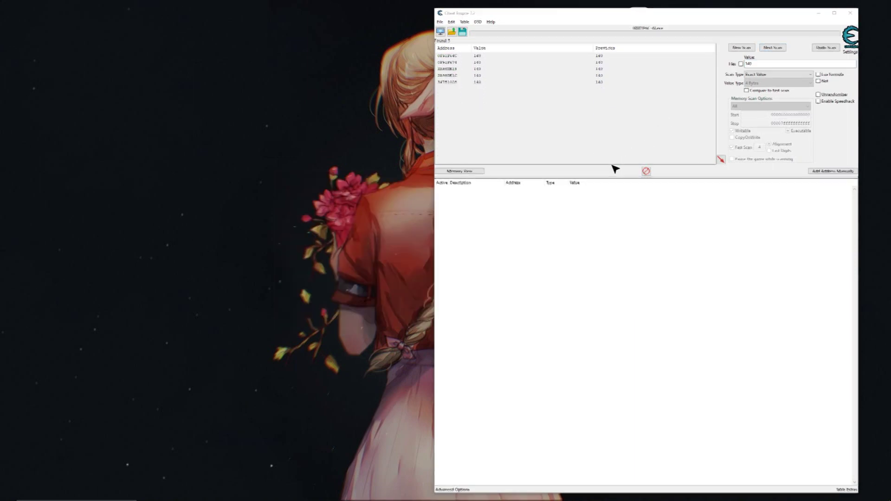
pyautogui.press('Escape')
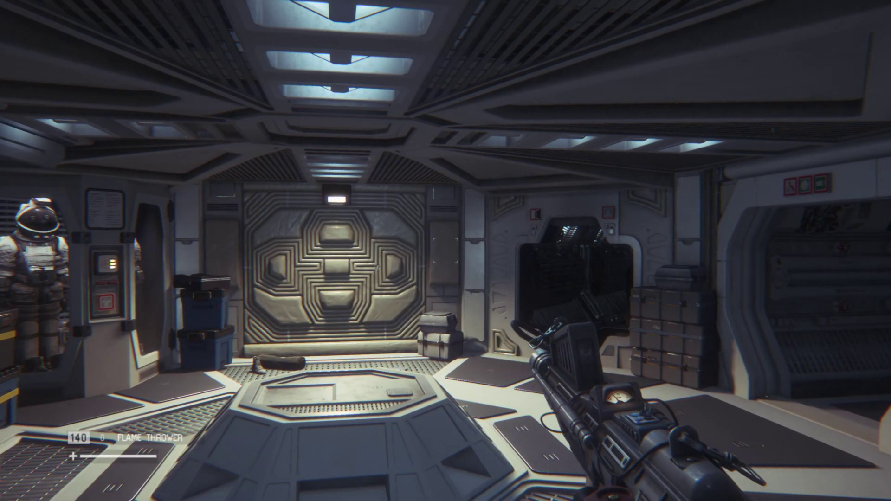
# Fire one flamethrower burst to drop fuel to 131, then switch to Cheat Engine.
pyautogui.click(445, 250)
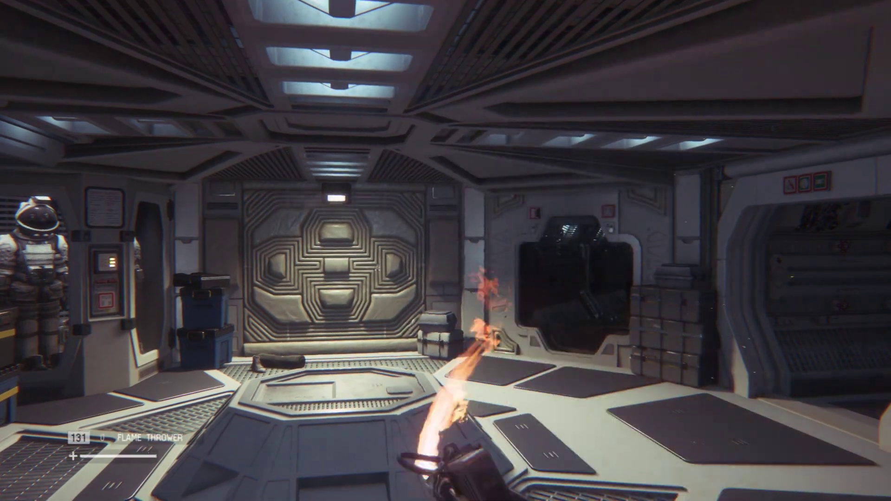
pyautogui.hotkey('alt', 'Tab')
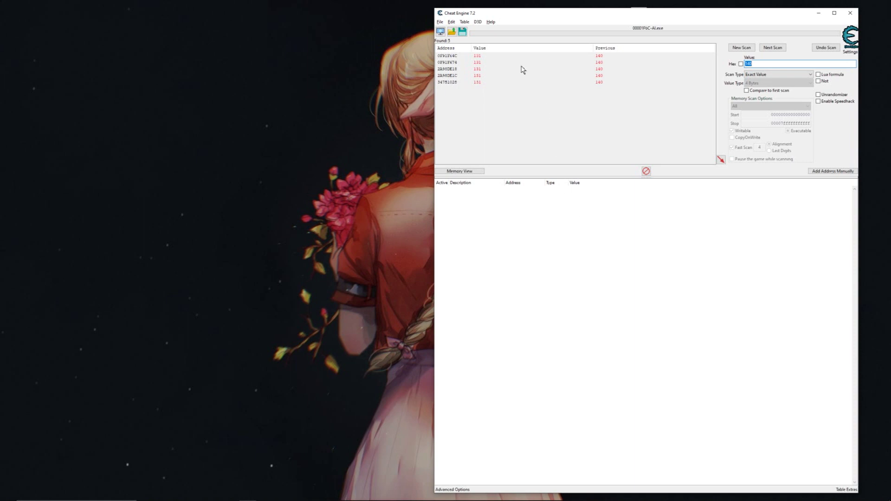
# Add all five found addresses to the cheat table.
pyautogui.click(483, 56)
pyautogui.doubleClick(483, 82)
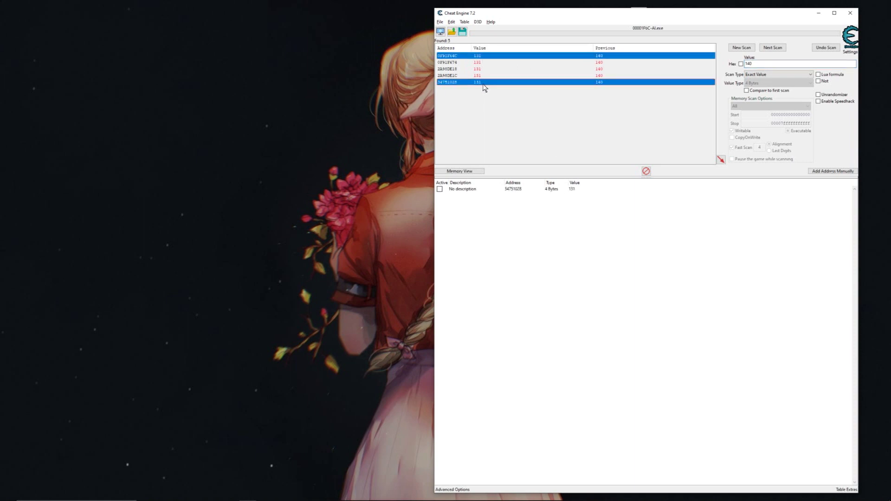
pyautogui.moveTo(483, 82); pyautogui.dragTo(483, 61)
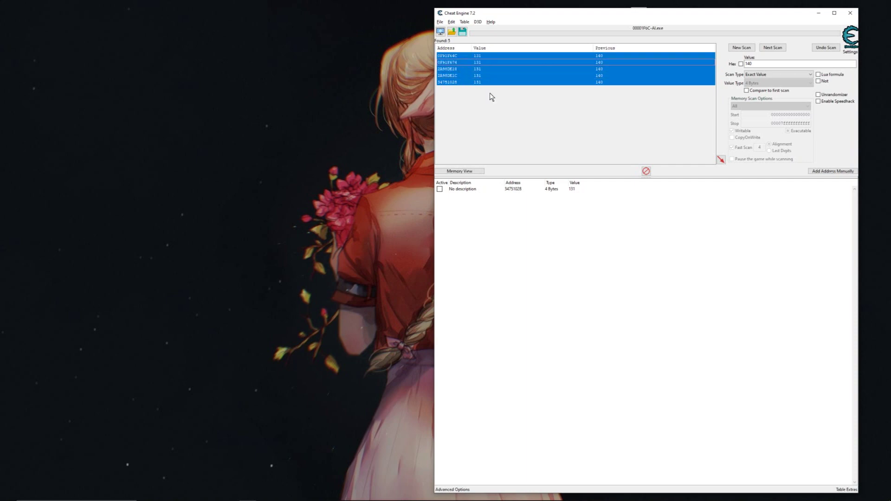
pyautogui.click(722, 162)
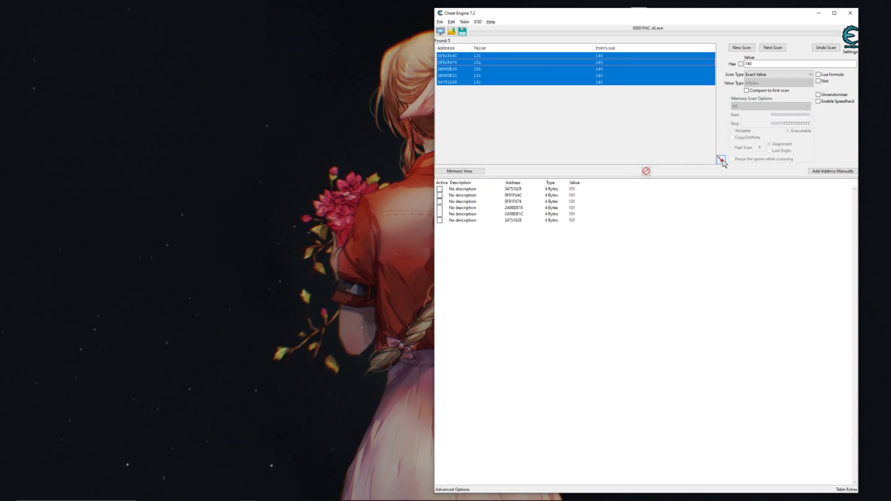
# Set all five table entries to 999 and return to the paused game.
pyautogui.click(575, 190)
pyautogui.keyDown('shift'); pyautogui.click(574, 221); pyautogui.keyUp('shift')
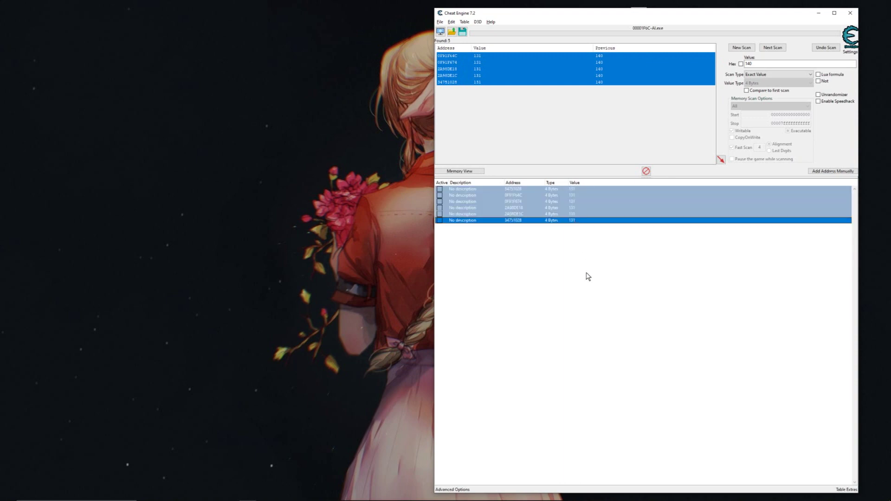
pyautogui.press('Return')
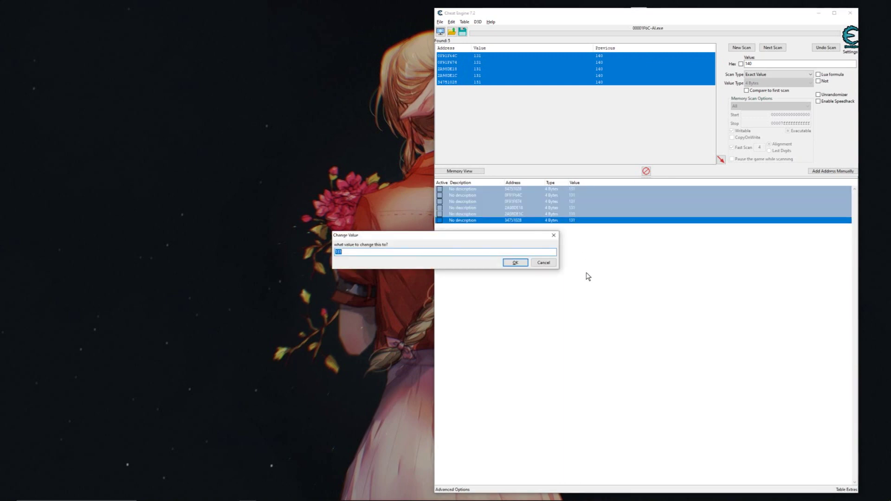
pyautogui.write('999')
pyautogui.click(516, 263)
pyautogui.hotkey('alt', 'Tab')
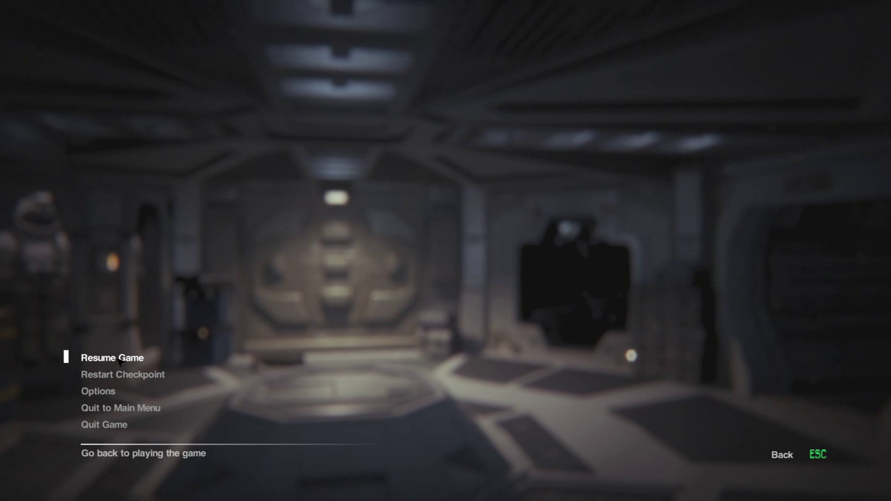
# Resume and hold fire to burn flamethrower fuel from 999 down to 614.
pyautogui.click(120, 361)
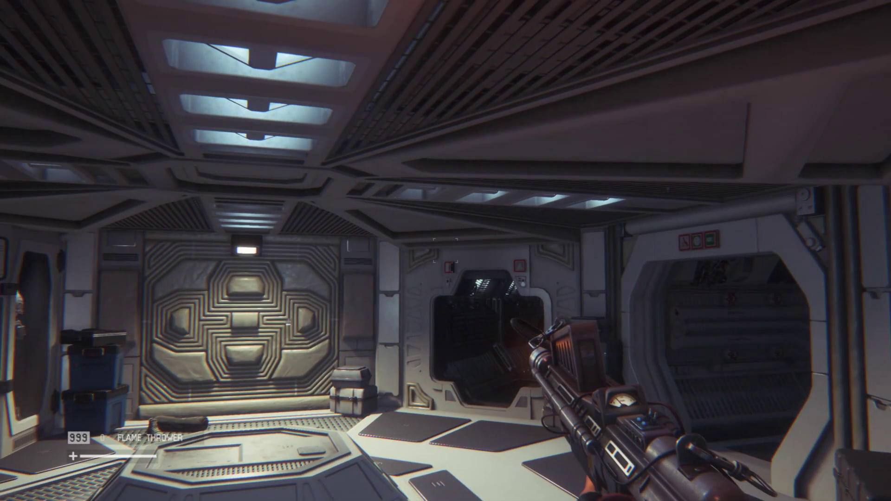
pyautogui.moveTo(445, 250); pyautogui.dragTo(446, 251)
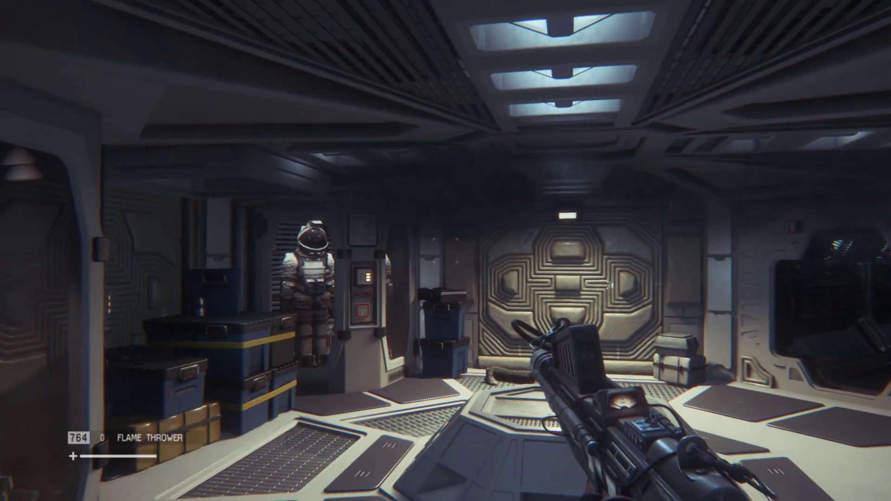
pyautogui.moveTo(445, 250); pyautogui.dragTo(445, 250)
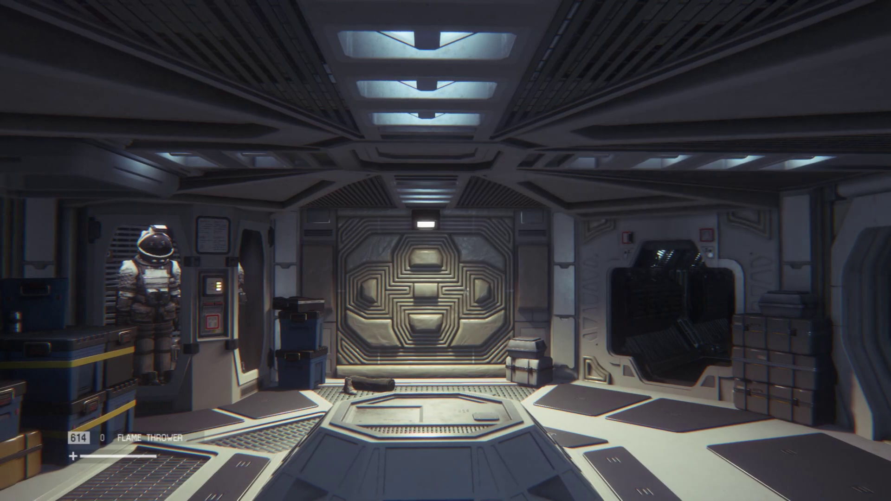
# Reset all five table entries to 999 and return to the game.
pyautogui.hotkey('alt', 'Tab')
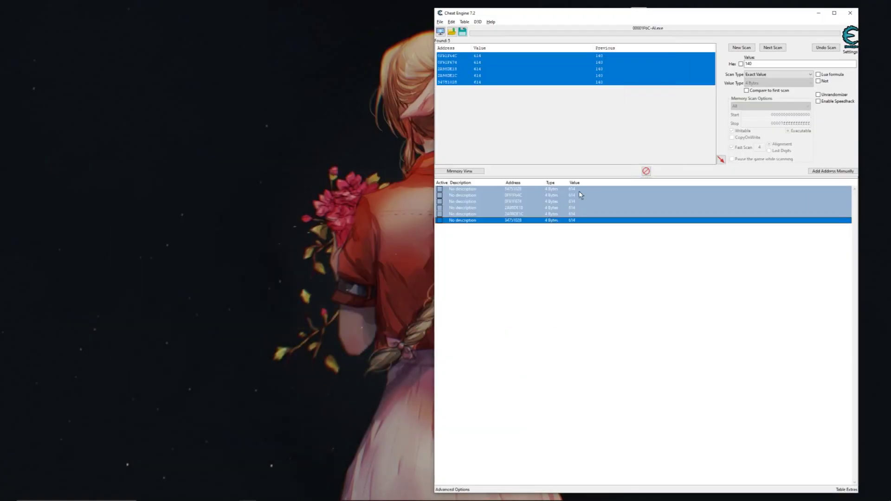
pyautogui.press('Return')
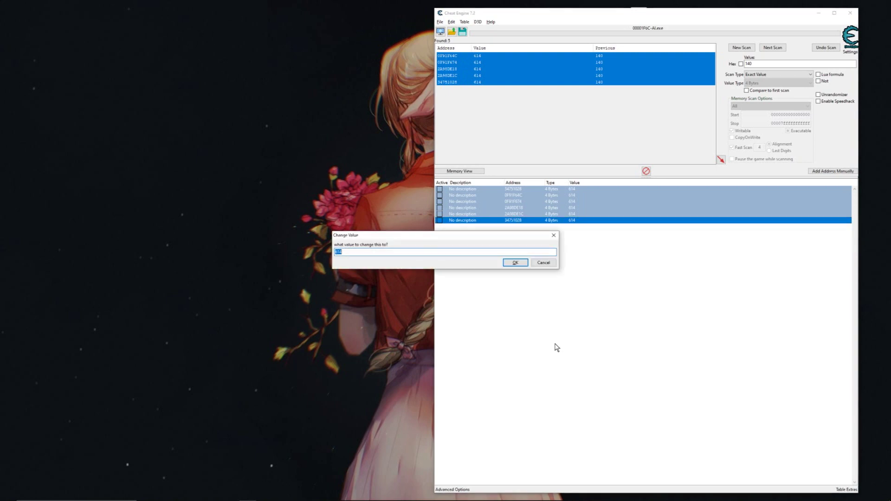
pyautogui.press('Return')
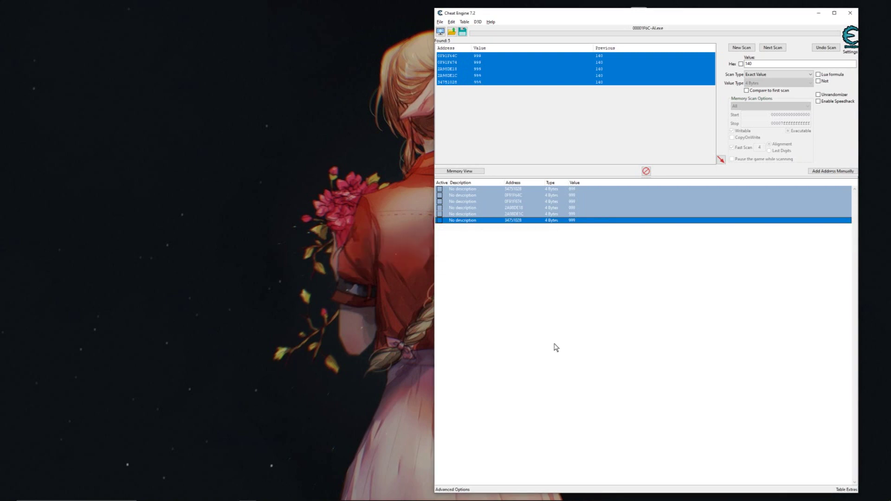
pyautogui.hotkey('alt', 'Tab')
# Fire flames while walking the corridor toward the doorway, leaving fuel at 888.
pyautogui.press('Escape')
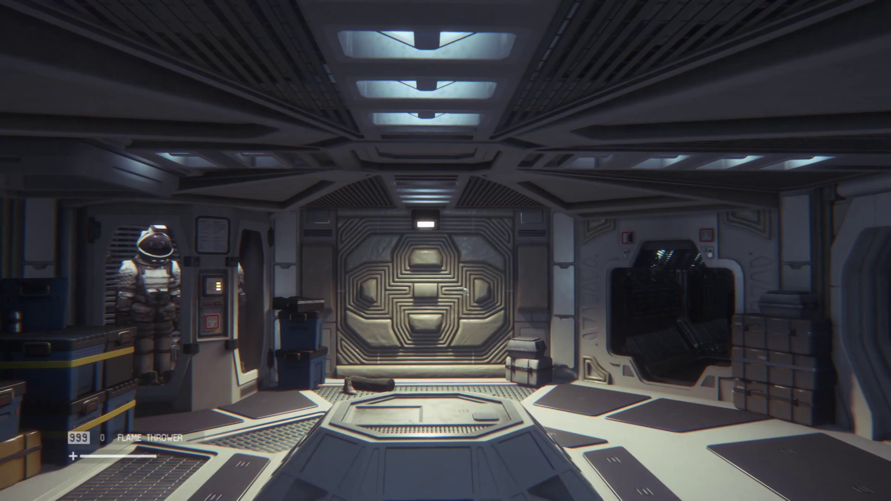
pyautogui.click(446, 250)
pyautogui.moveTo(445, 251); pyautogui.dragTo(446, 250)
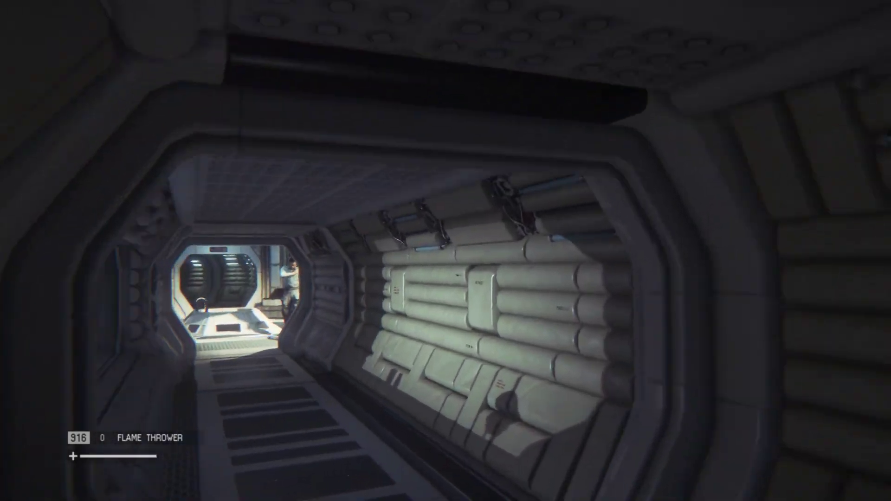
pyautogui.press('w')
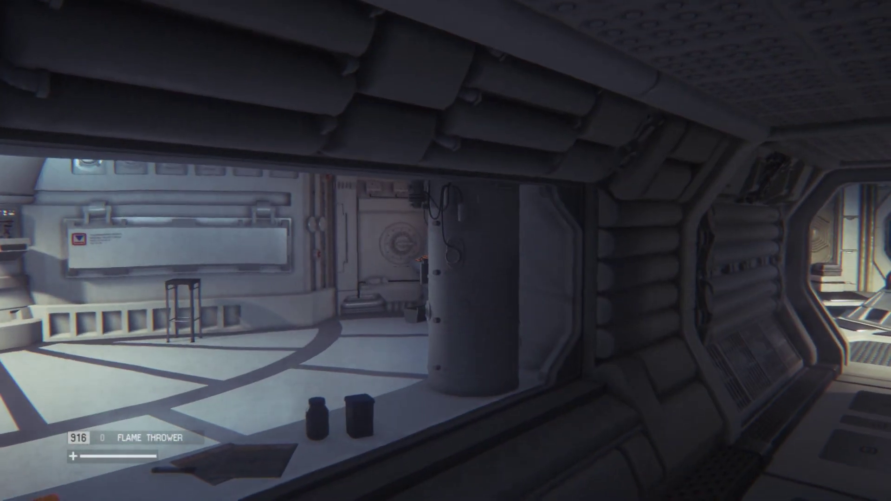
pyautogui.press('w')
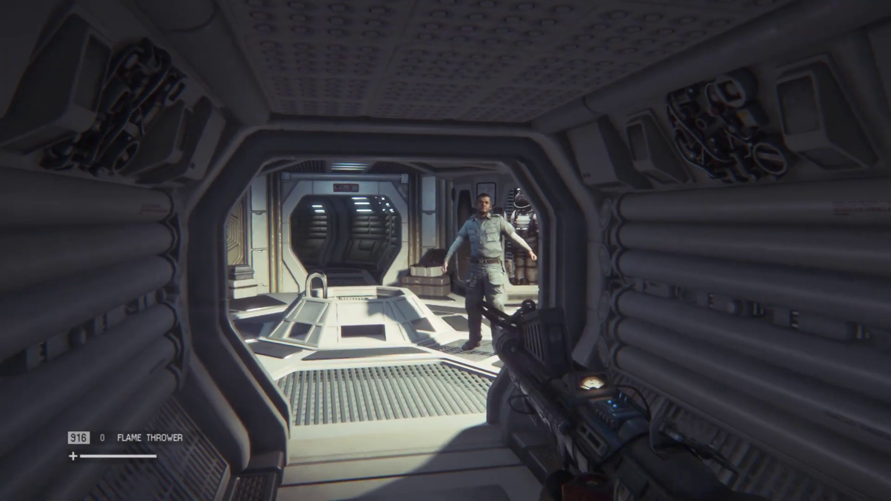
pyautogui.click(446, 250)
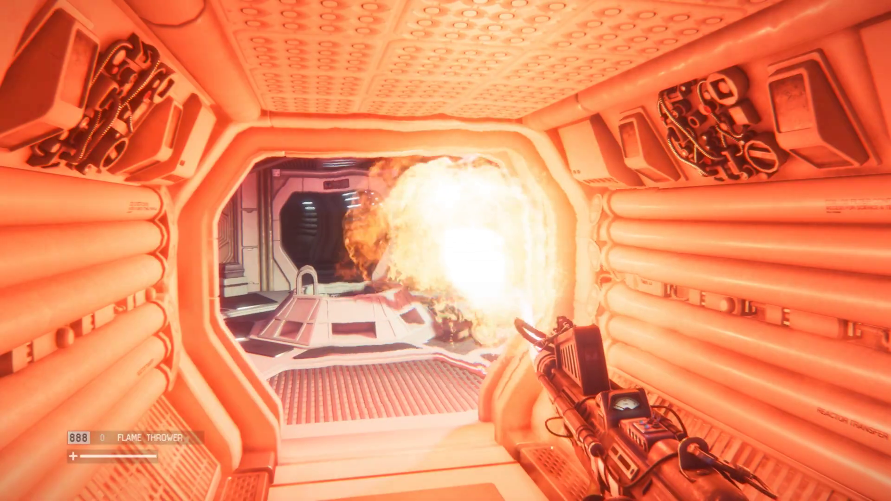